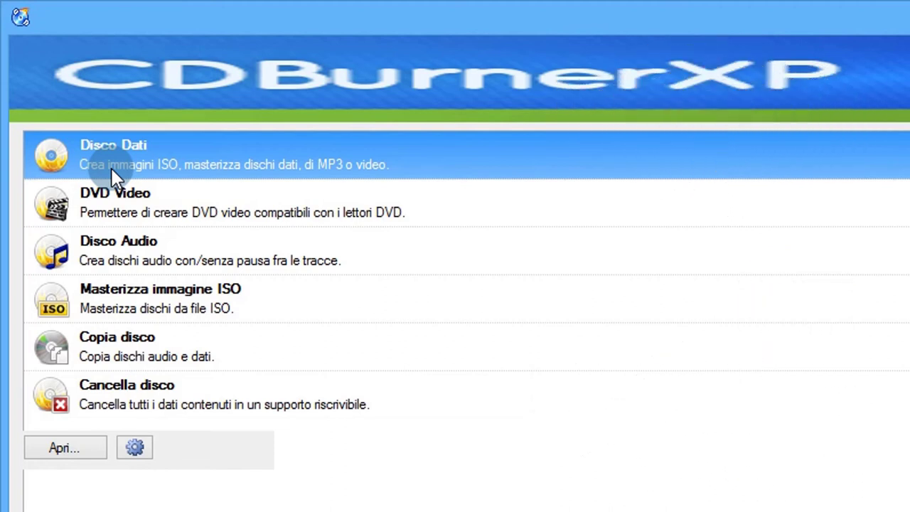
- Start a new data disc compilation with the Disco Dati project type
left_click(173, 197)
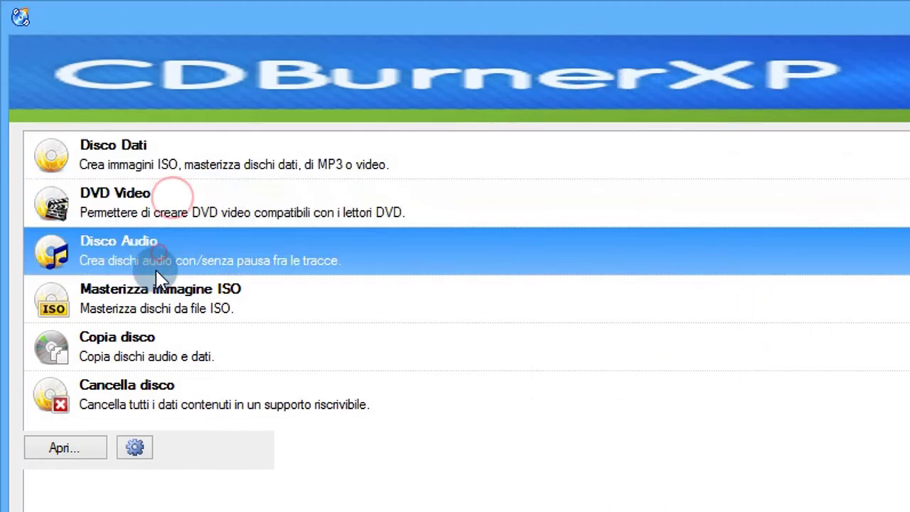
left_click(157, 251)
left_click(158, 337)
left_click(161, 390)
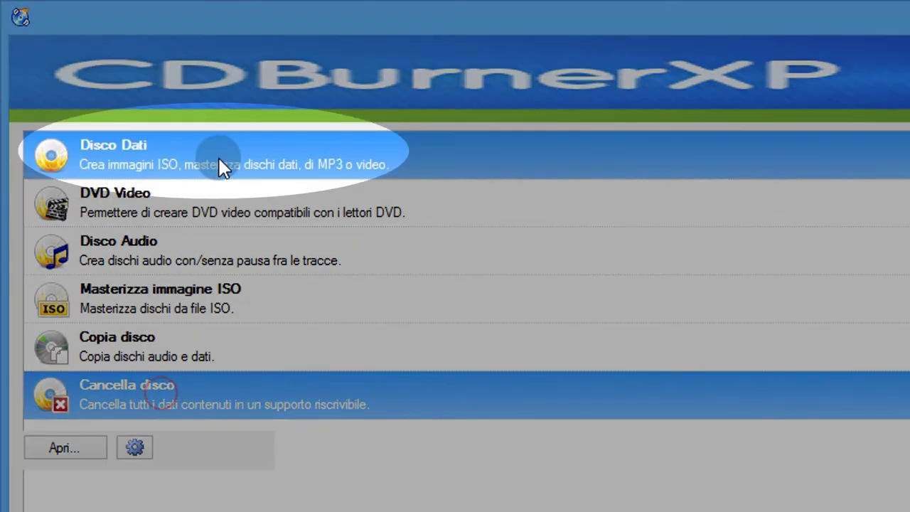
left_click(219, 158)
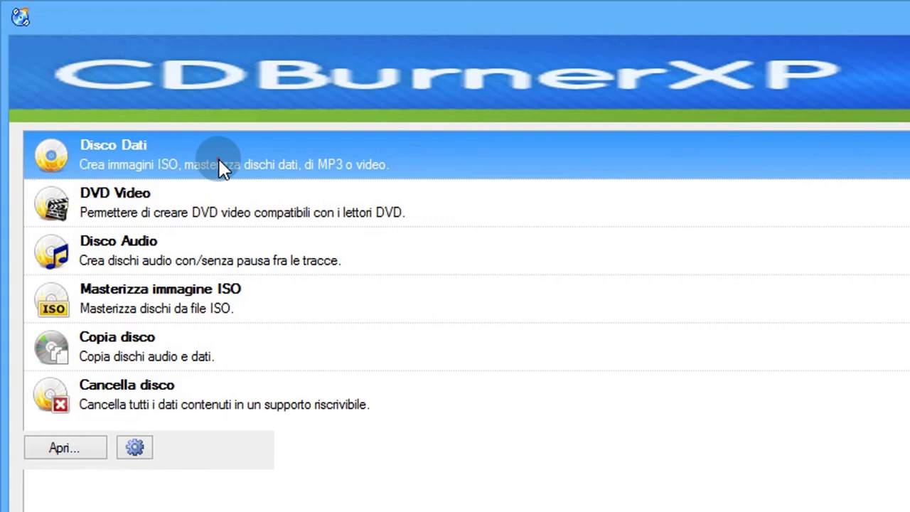
left_click(221, 167)
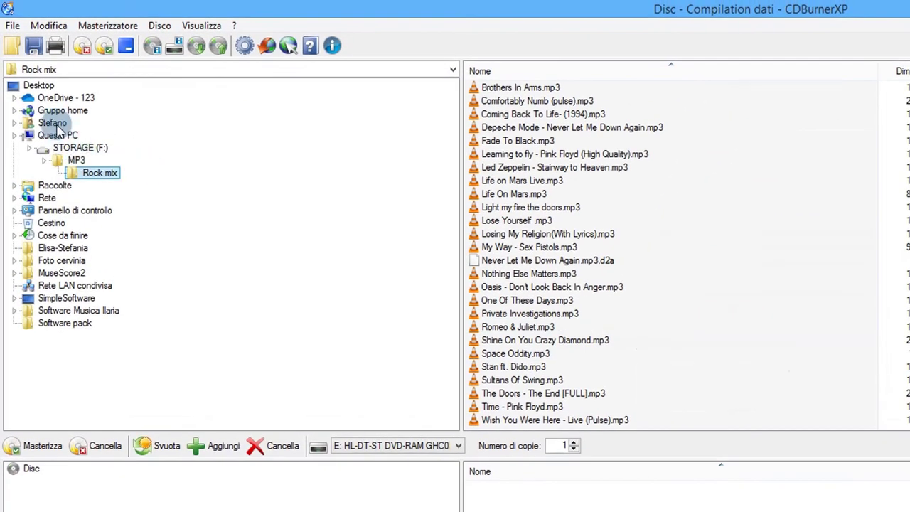
- Add all JPG photos, IMG_20220726_214642 through IMG_20220726_225653, from the photo folder on the Desktop to the disc compilation
left_click(40, 86)
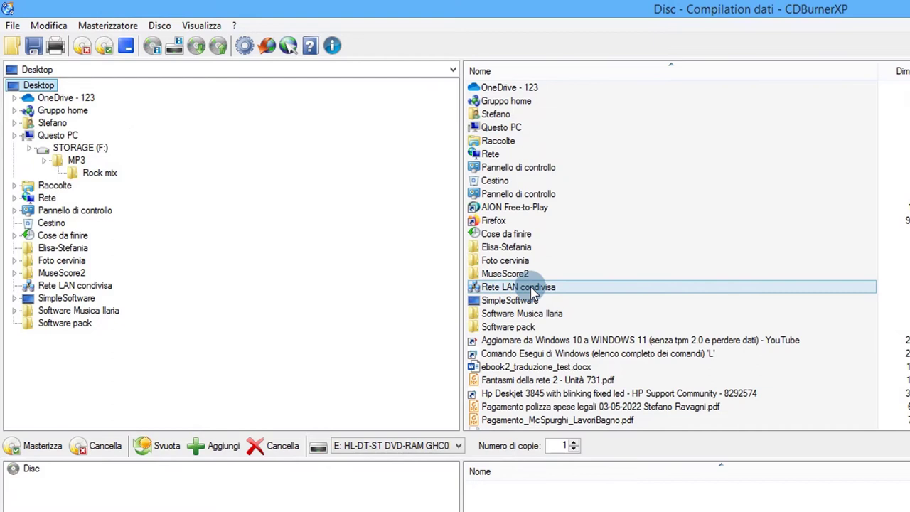
double_click(520, 248)
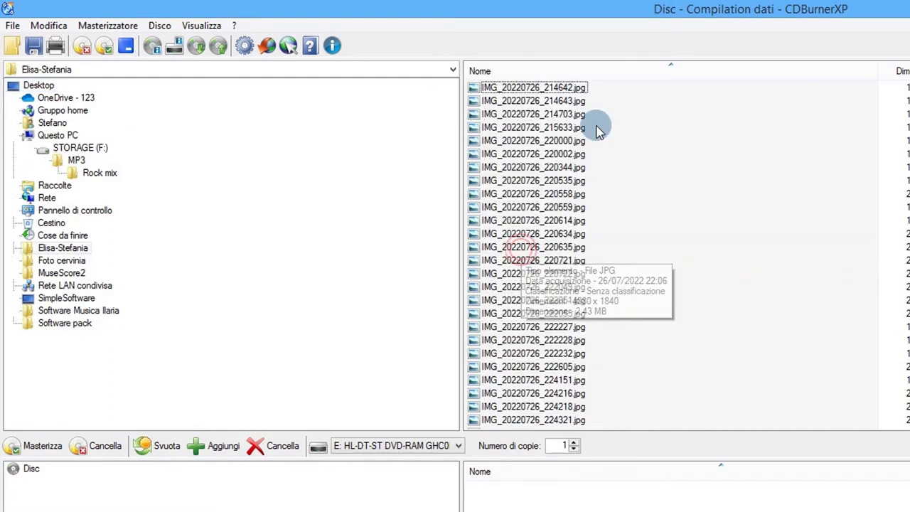
left_click(573, 88)
scroll(576, 248, "down", 4)
left_click(574, 275)
scroll(569, 278, "down", 5)
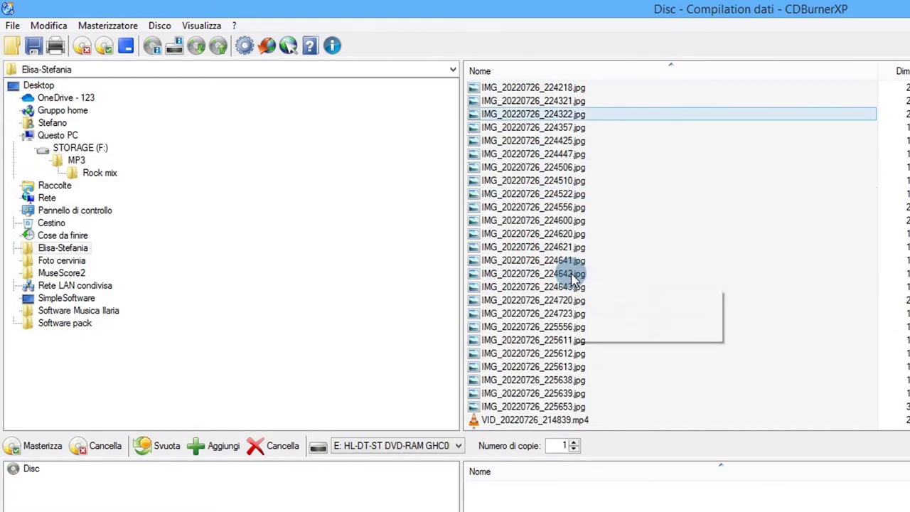
left_click(565, 370, "shift")
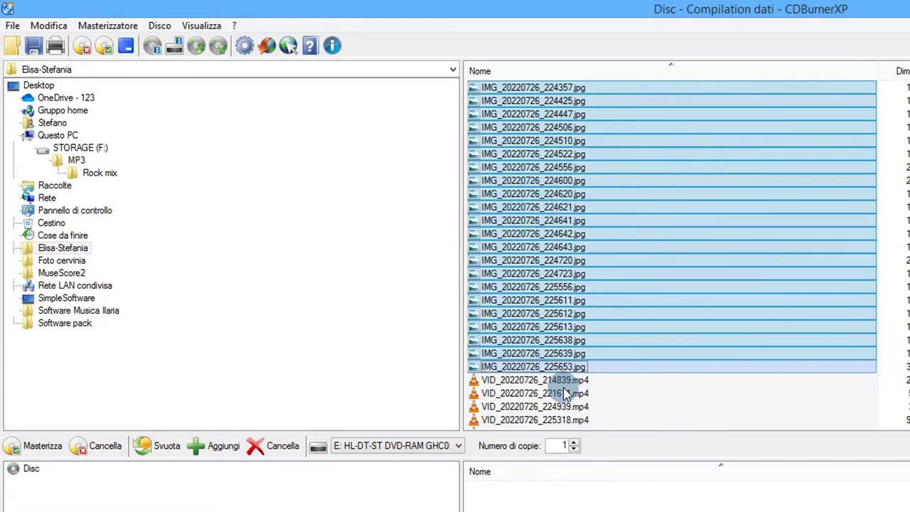
left_click_drag(565, 395, 578, 511)
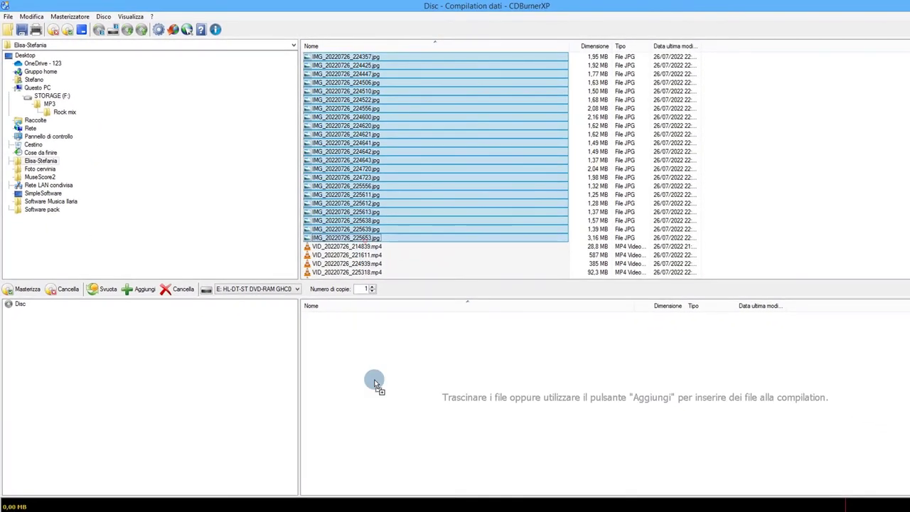
left_click_drag(381, 399, 379, 397)
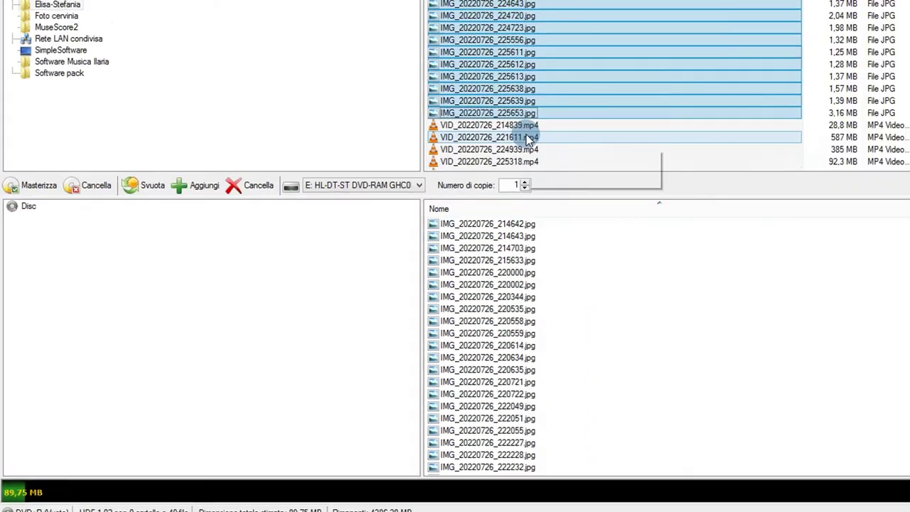
- Add the first six MP4 videos, VID_20220726_214839 through VID_20220726_230643, to the compilation together
left_click(371, 242)
scroll(381, 250, "down", 1)
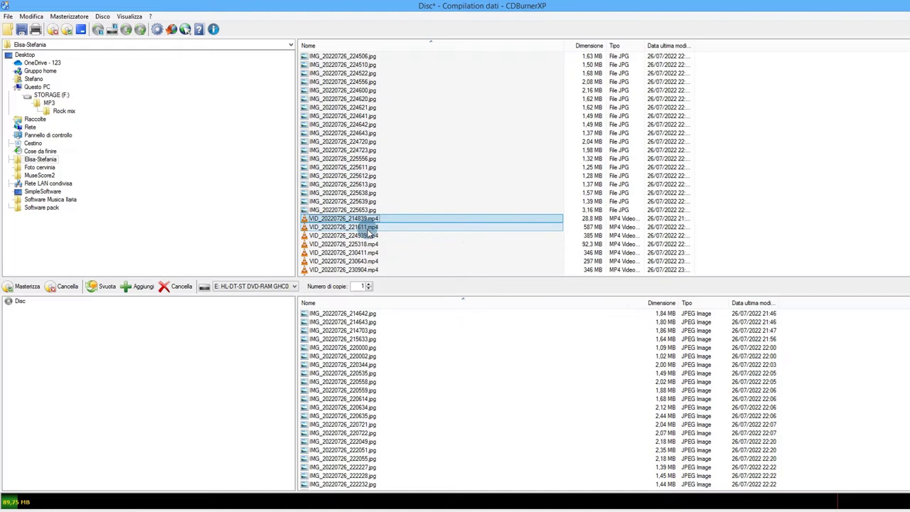
left_click(367, 228, "ctrl")
left_click(365, 236, "ctrl")
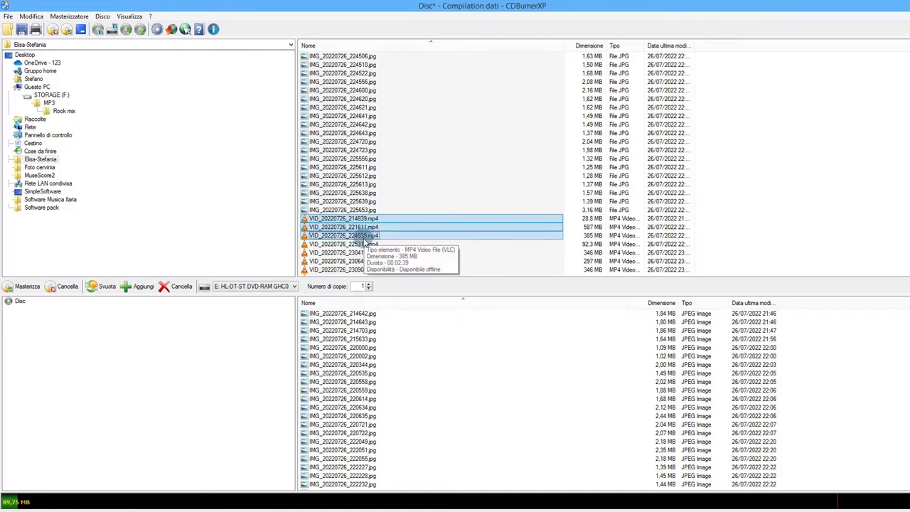
left_click(362, 244, "ctrl")
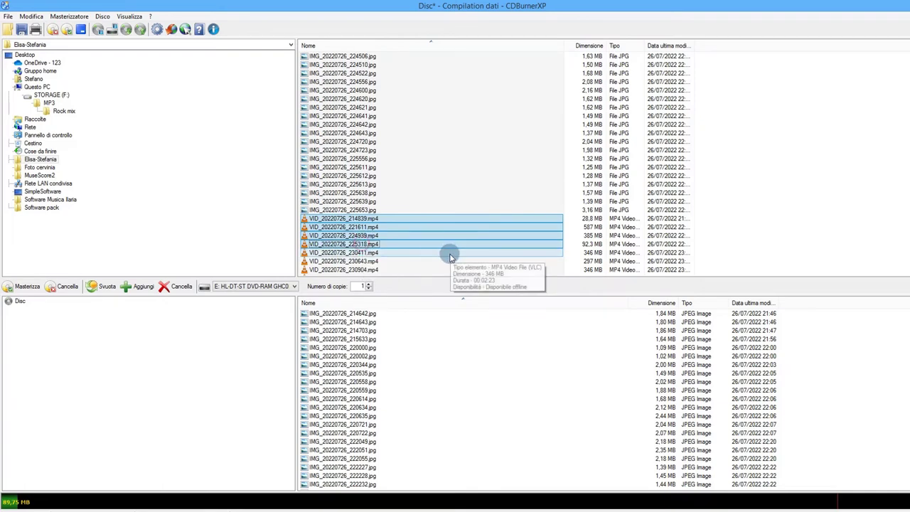
left_click(450, 252, "ctrl")
scroll(450, 253, "down", 2)
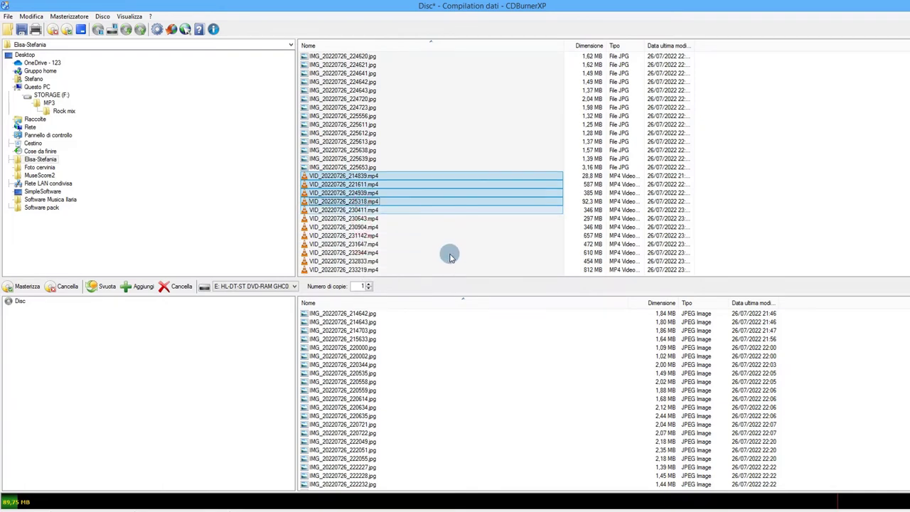
left_click(375, 217, "ctrl")
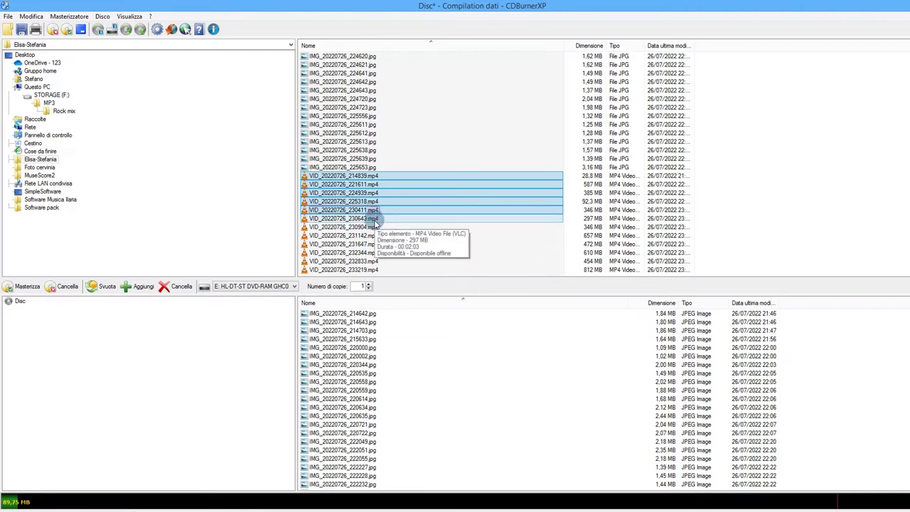
left_click(144, 293)
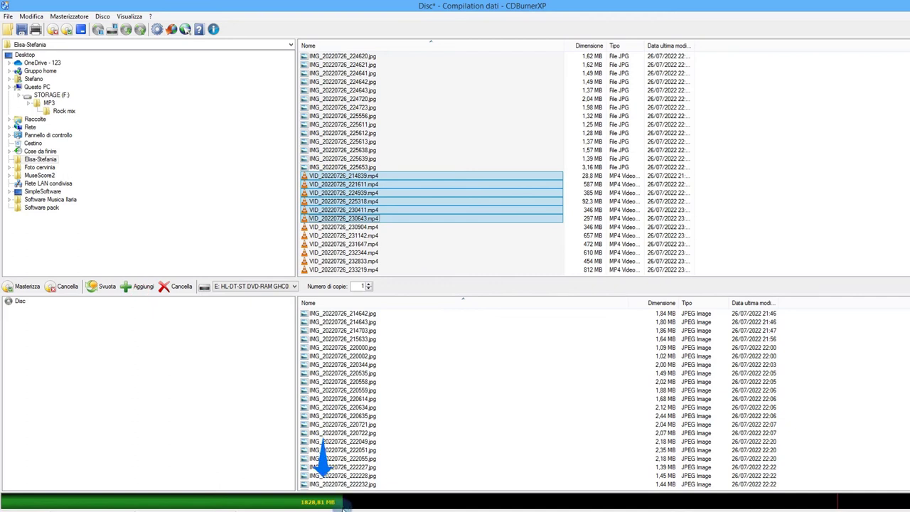
- Add the videos VID_20220726_230904, VID_20220726_231142 and VID_20220726_231647 to the compilation one at a time
left_click(362, 226)
left_click(135, 286)
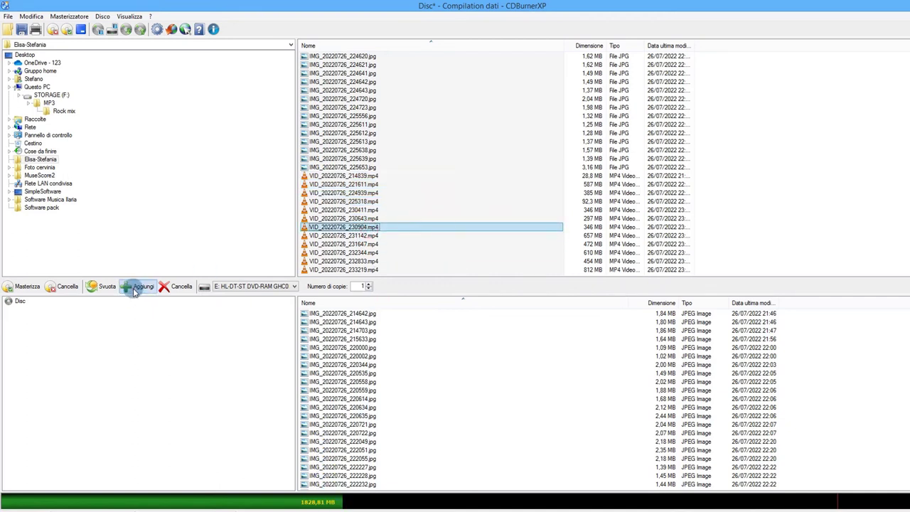
left_click(360, 236, "ctrl")
left_click(359, 236)
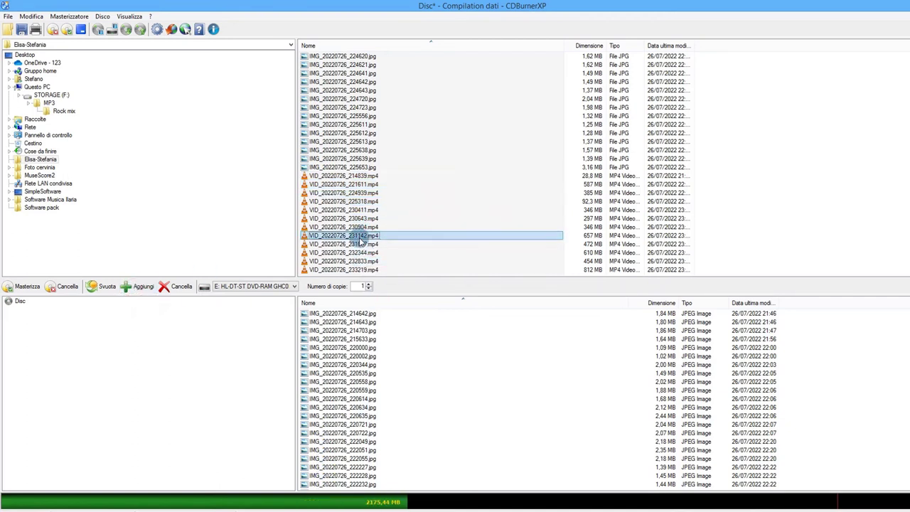
left_click(135, 288)
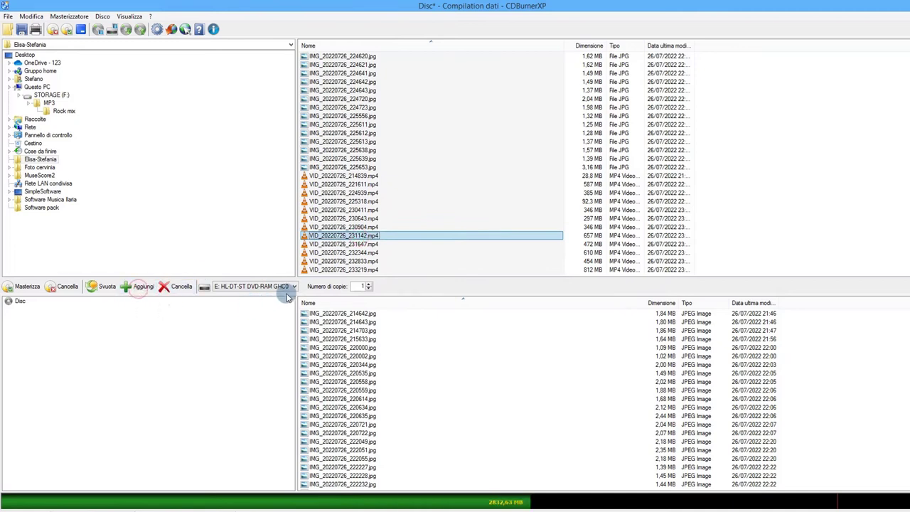
left_click(361, 244, "ctrl")
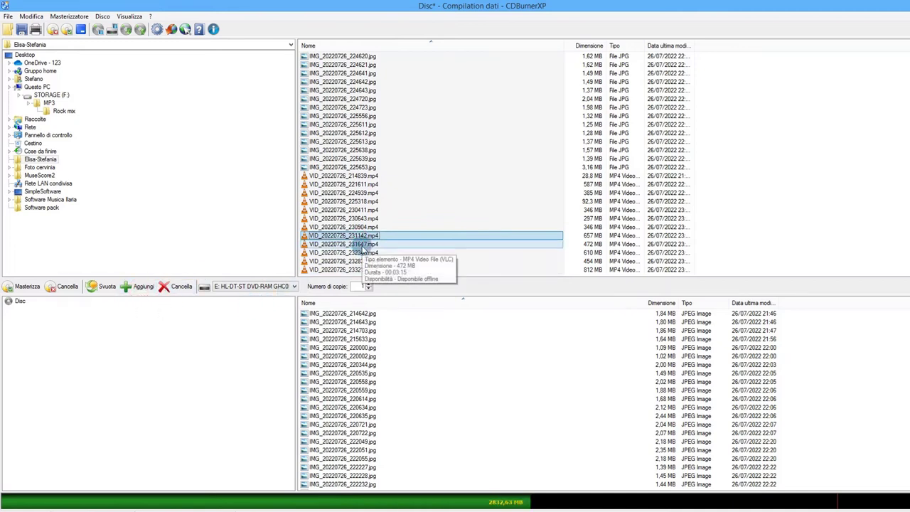
left_click(361, 246)
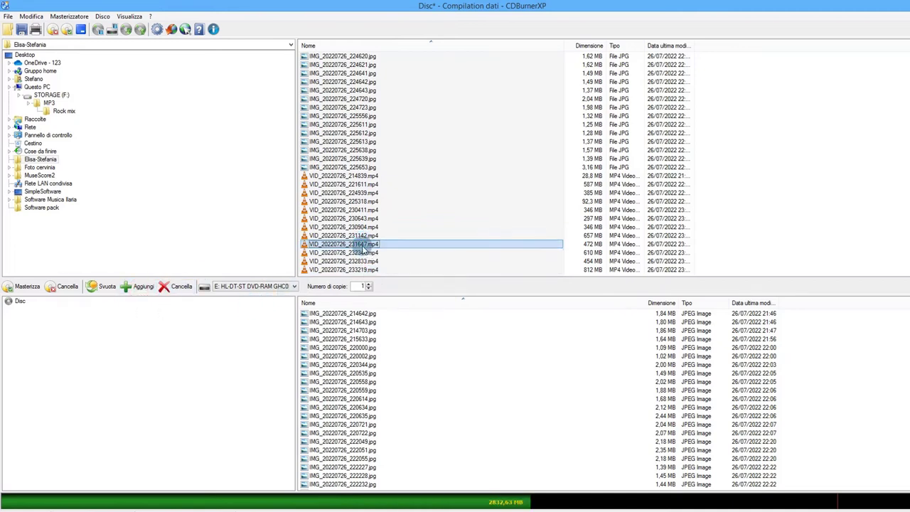
left_click(141, 289)
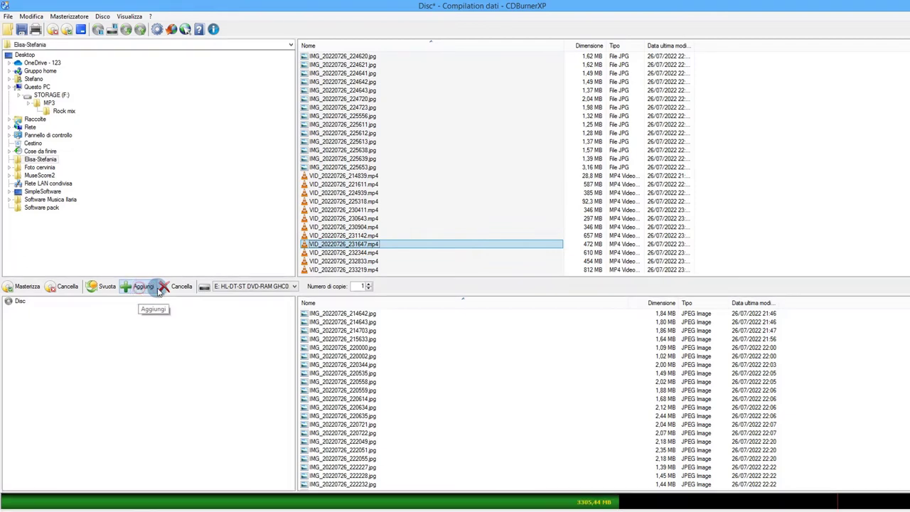
- Add the videos VID_20220726_232344.mp4 and VID_20220726_232833.mp4 to the compilation one after the other
left_click(371, 254)
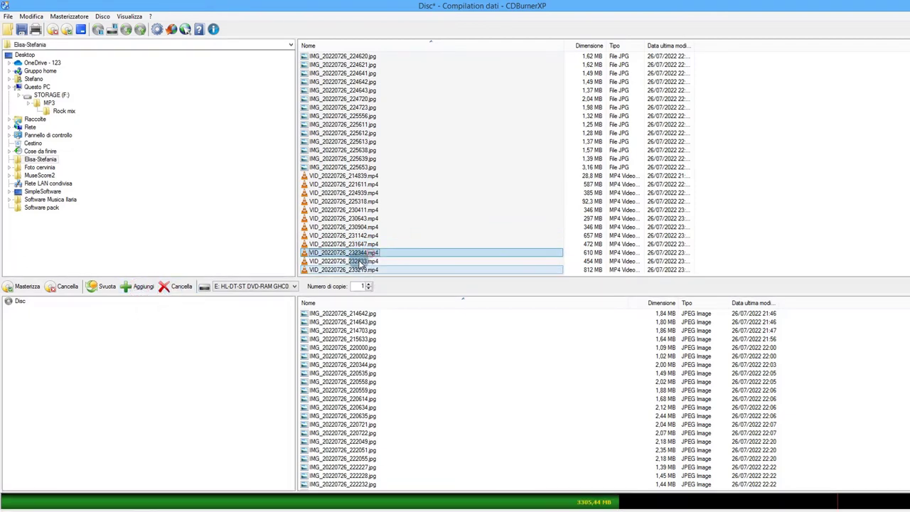
left_click(128, 289)
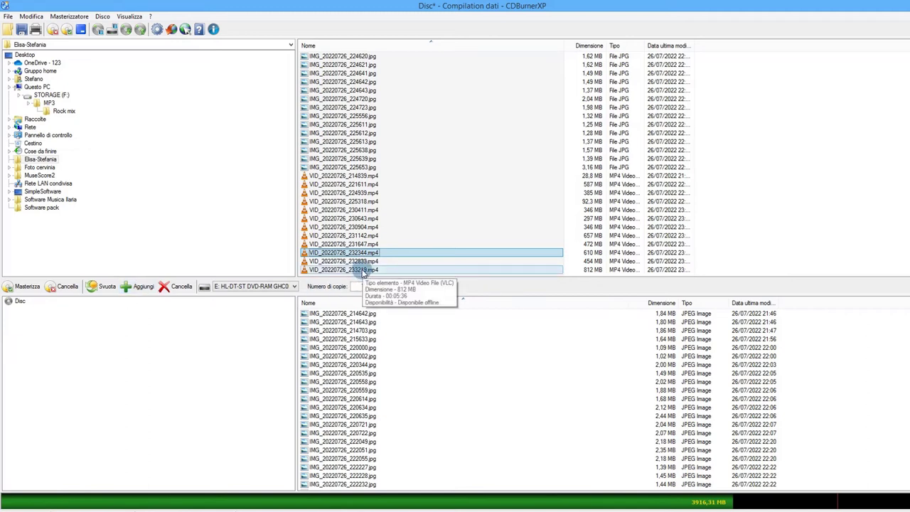
left_click(362, 261)
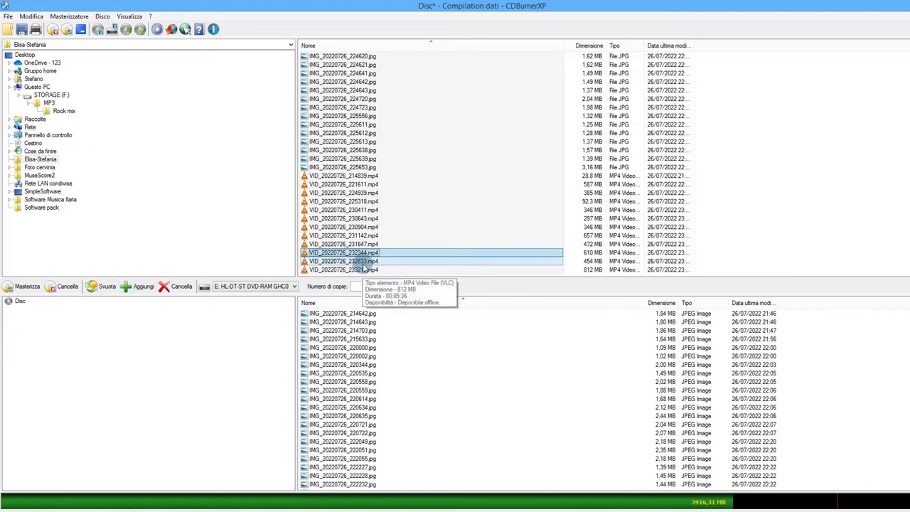
left_click(139, 287)
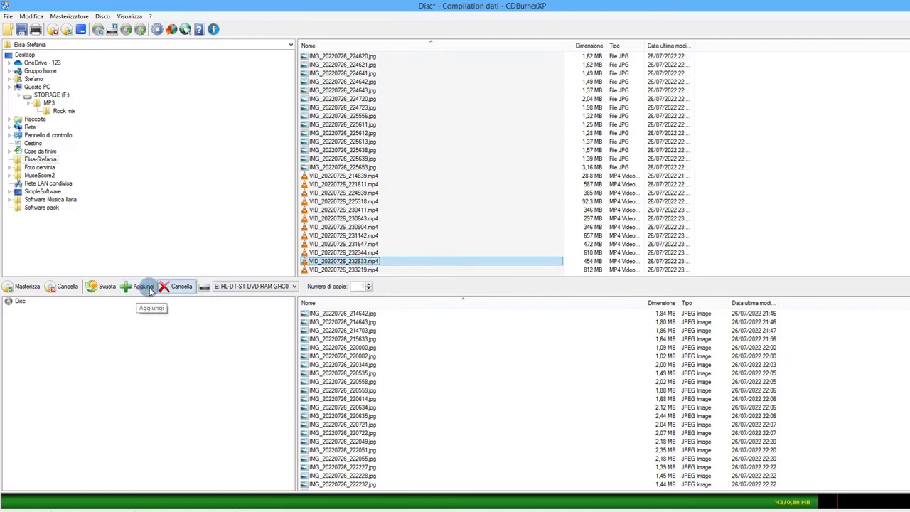
- Try adding the video VID_20220726_233219.mp4 to the compilation and remove it from the disc list again
left_click(344, 270)
left_click(141, 287)
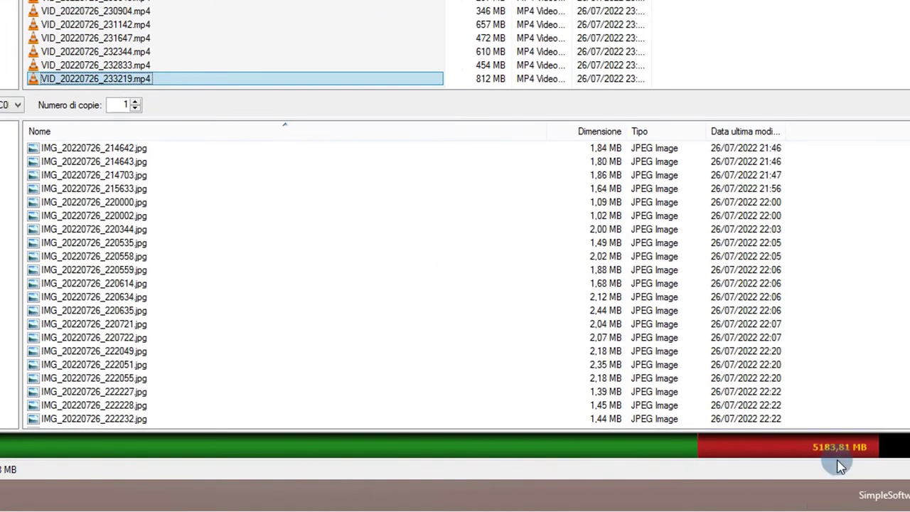
scroll(284, 285, "down", 13)
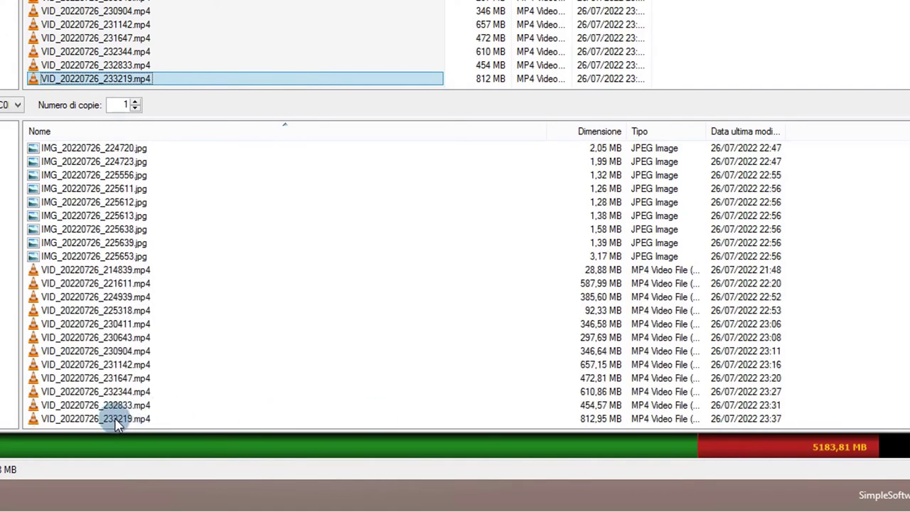
left_click(116, 420)
left_click(183, 257)
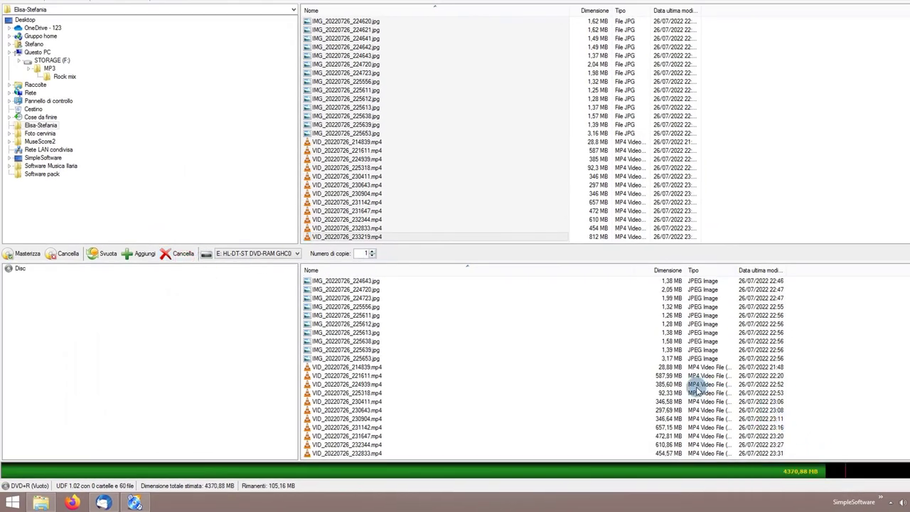
left_click(436, 237)
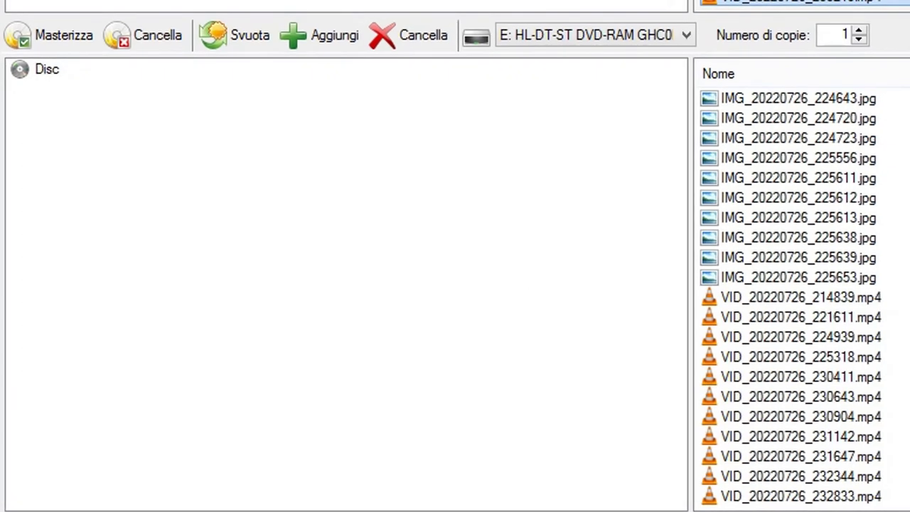
- Burn the compilation at 8x write speed, finalizing the disc, with data verification and disc ejection on completion
left_click(61, 45)
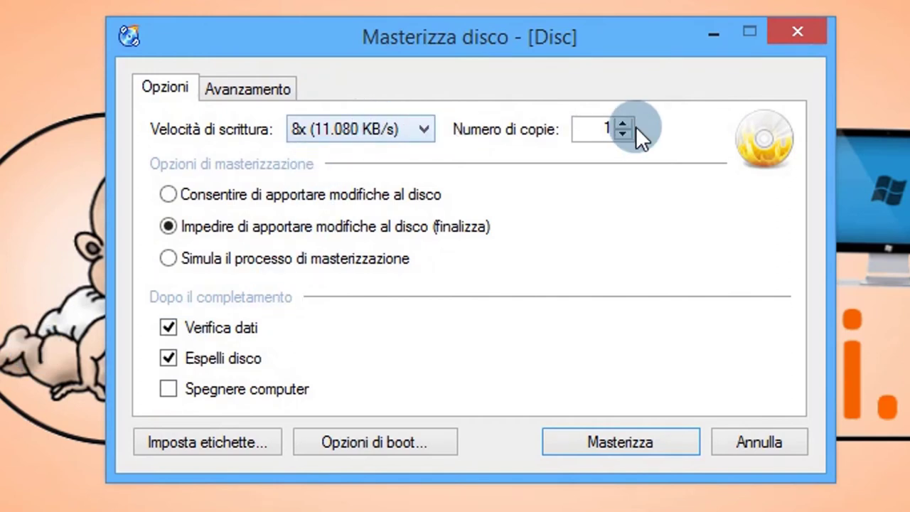
left_click(408, 131)
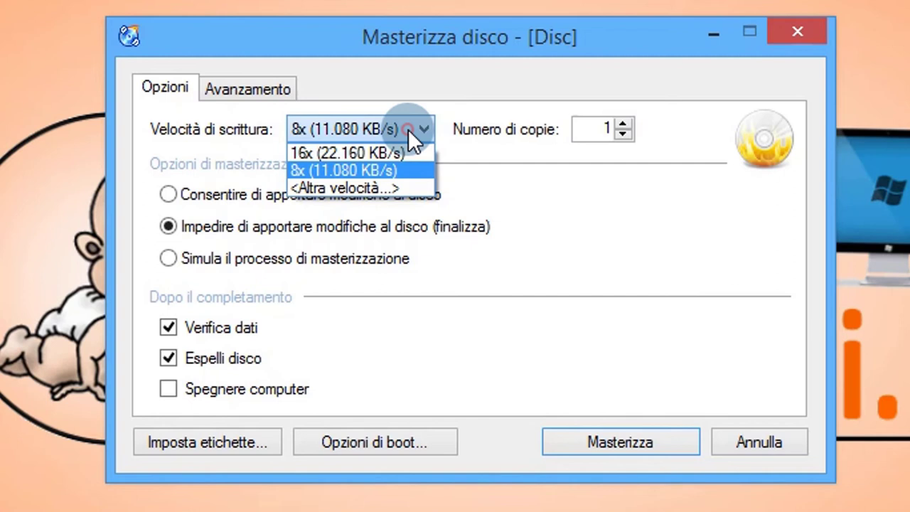
left_click(408, 129)
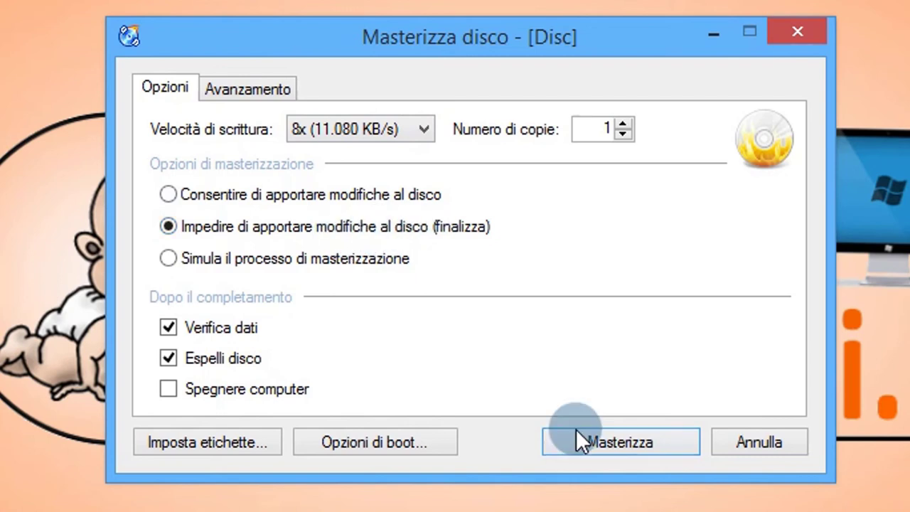
left_click(631, 444)
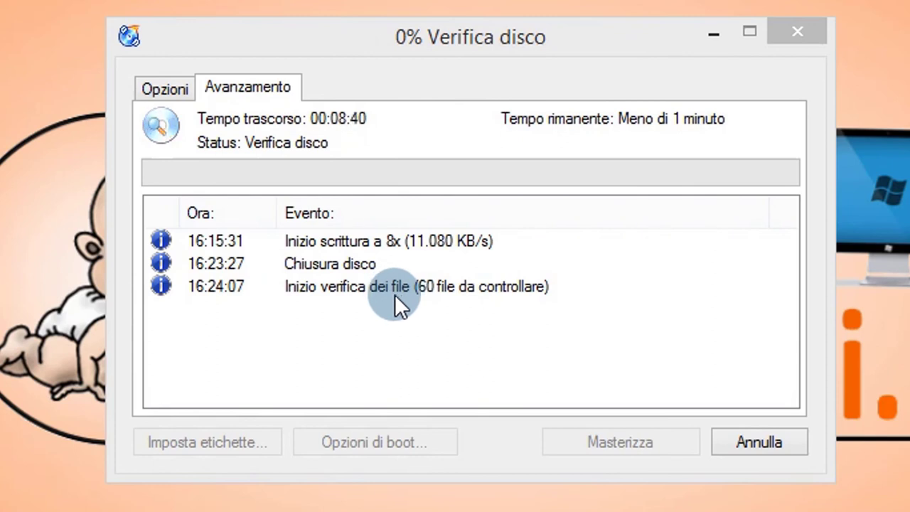
- Follow the burn progress until disc verification finishes and acknowledge the completed burn
left_click(253, 86)
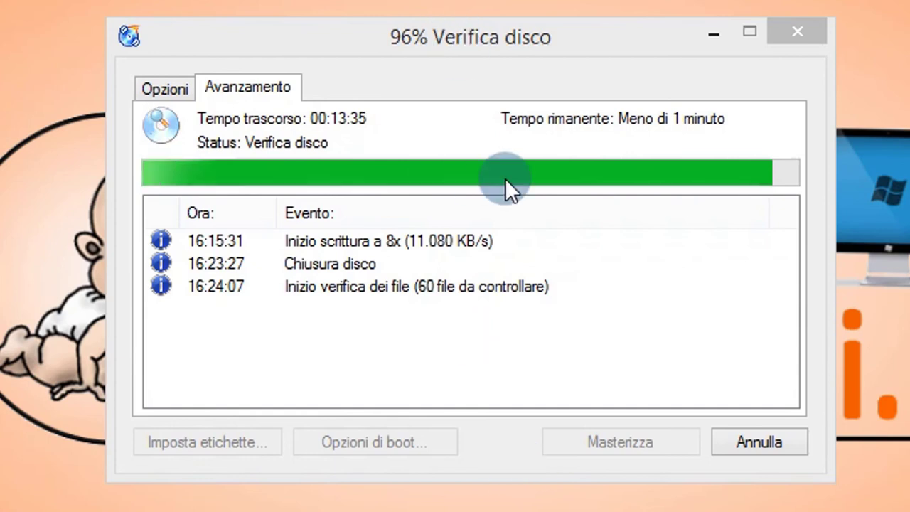
left_click(453, 91)
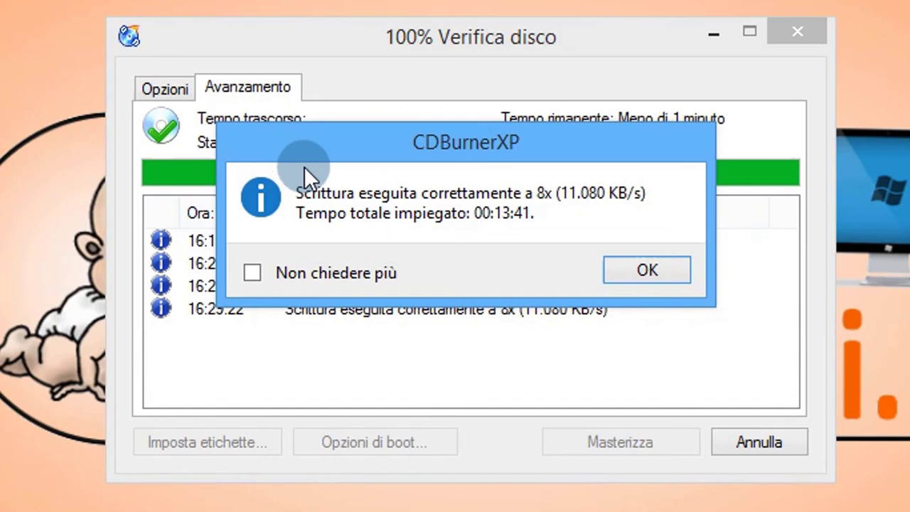
left_click(630, 270)
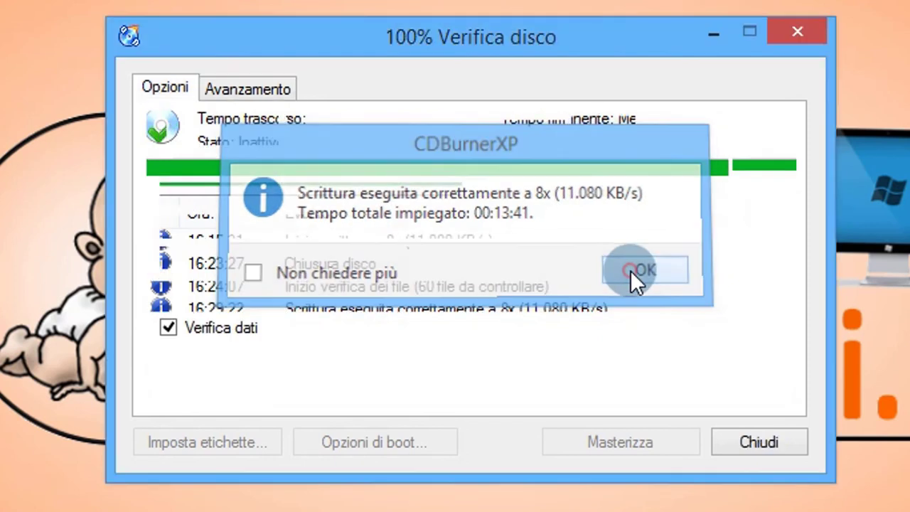